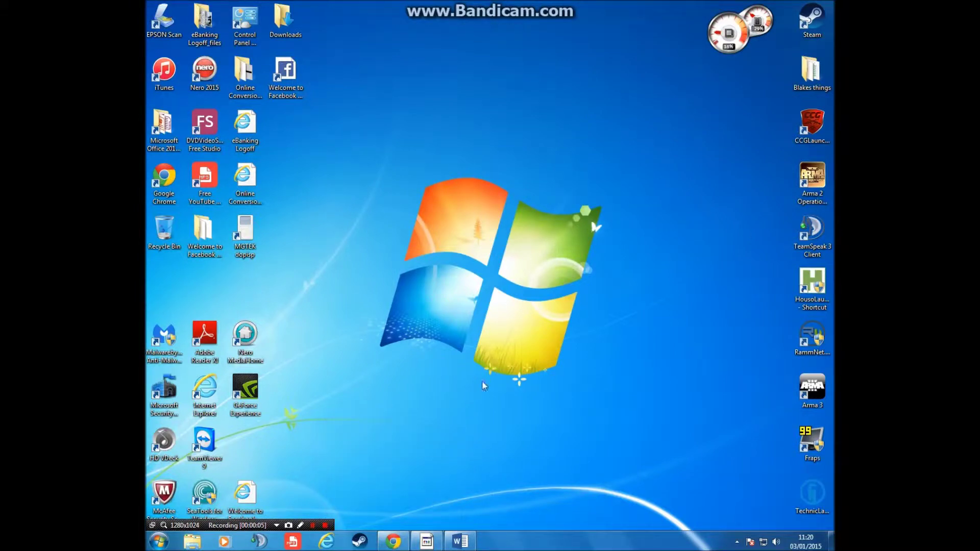
# Step: Restore Chrome from the taskbar, showing the RammNet ALPHA 3.0 download page
pyautogui.click(392, 542)
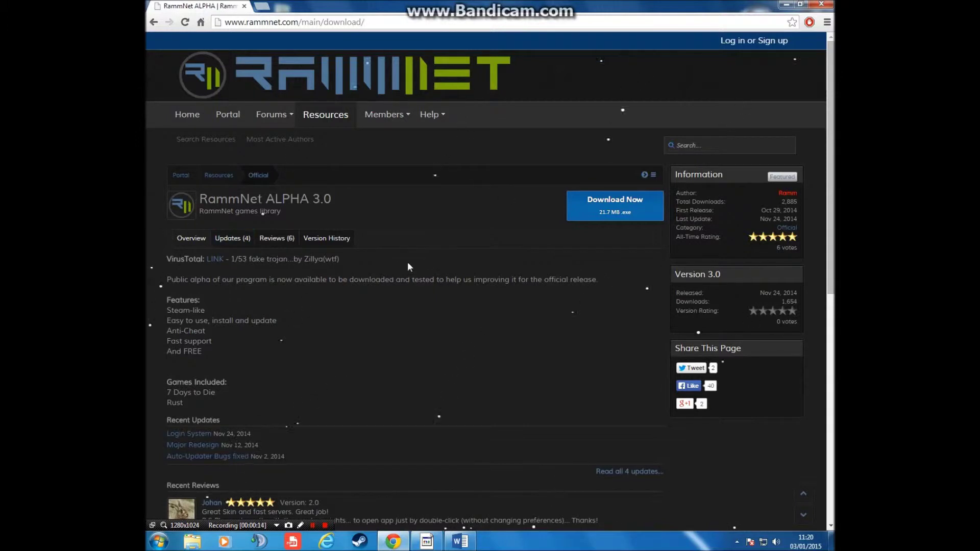
# Step: Start downloading the RammNet ALPHA 3.0 setup.exe (about 21.7 MB)
pyautogui.moveTo(364, 22)
pyautogui.mouseDown()
pyautogui.moveTo(244, 21)
pyautogui.moveTo(366, 22)
pyautogui.mouseUp()
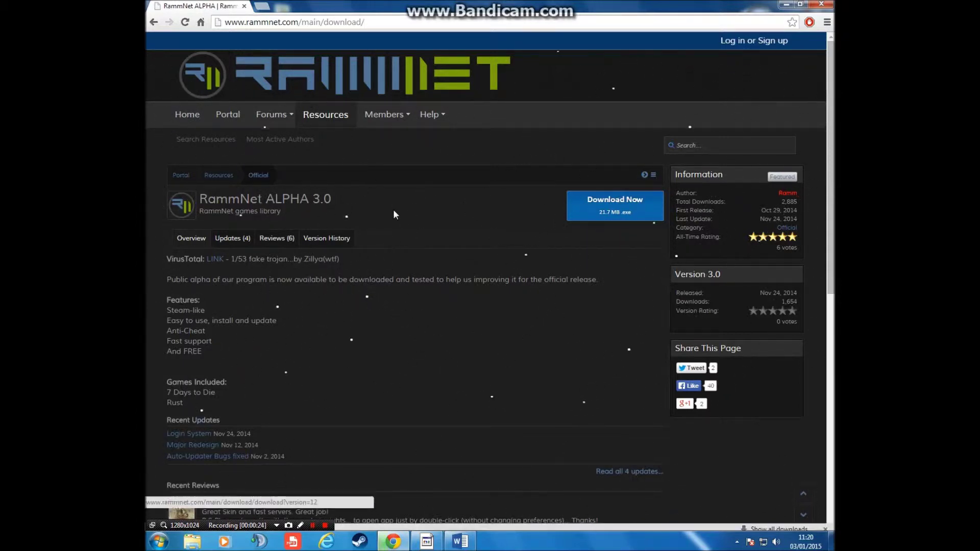
pyautogui.moveTo(242, 526); pyautogui.dragTo(240, 448)
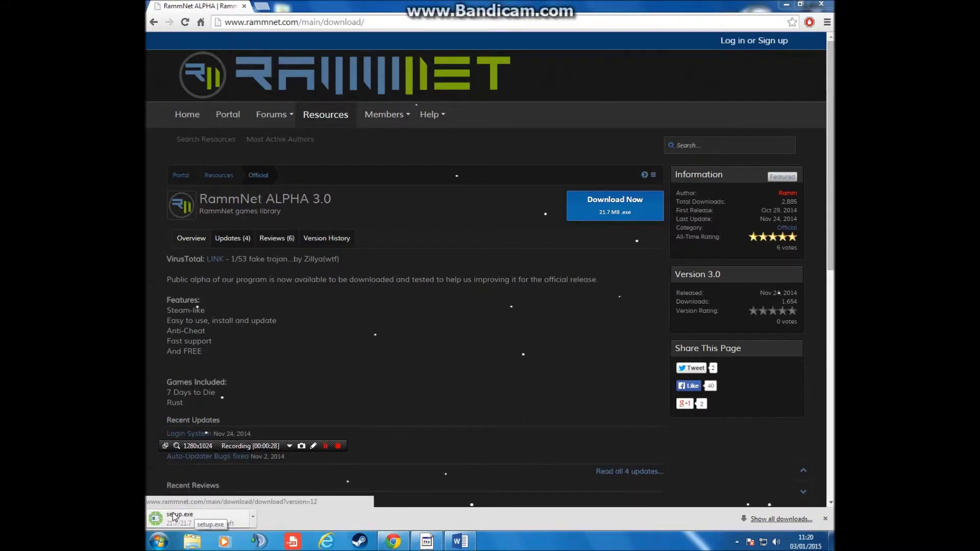
# Step: Run setup.exe, cancel its Modify/Repair/Remove dialog and finish, then minimize Chrome
pyautogui.click(218, 509)
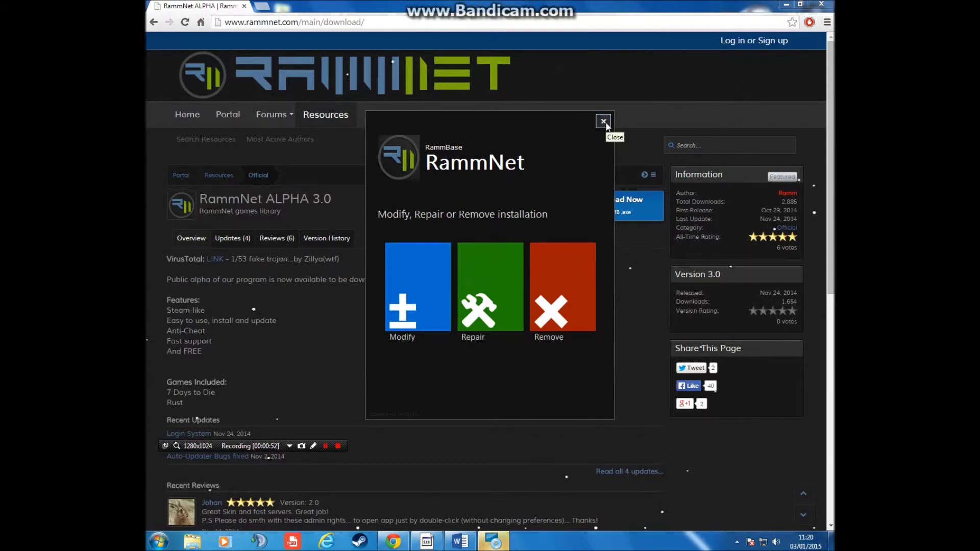
pyautogui.click(604, 122)
pyautogui.click(502, 297)
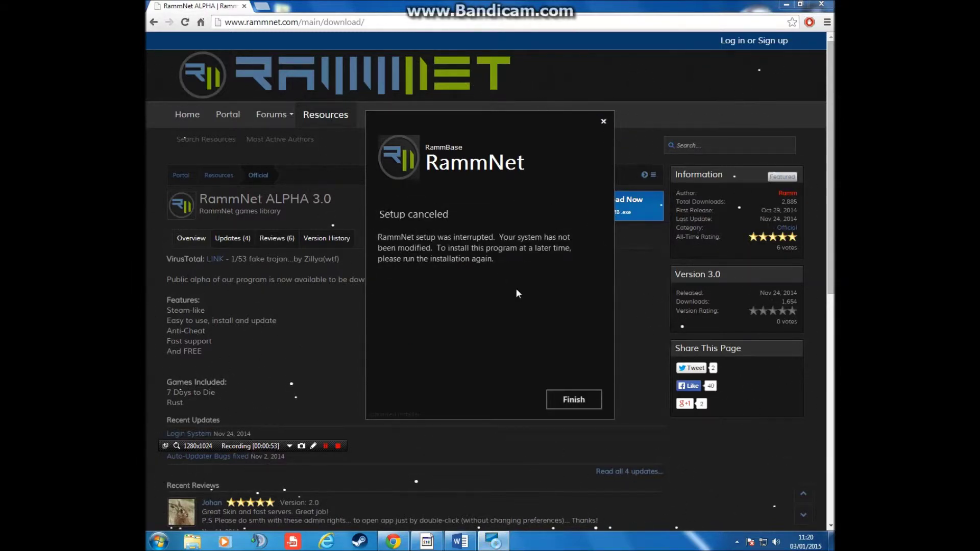
pyautogui.click(574, 398)
pyautogui.click(787, 5)
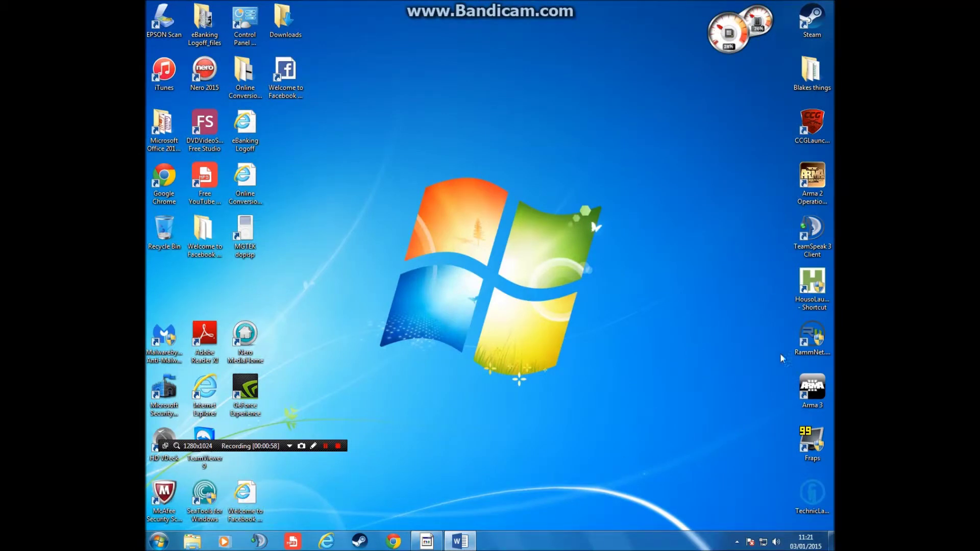
# Step: Launch RammNet from its desktop shortcut's context menu, opening the community portal
pyautogui.click(811, 336)
pyautogui.rightClick(812, 336)
pyautogui.click(735, 75)
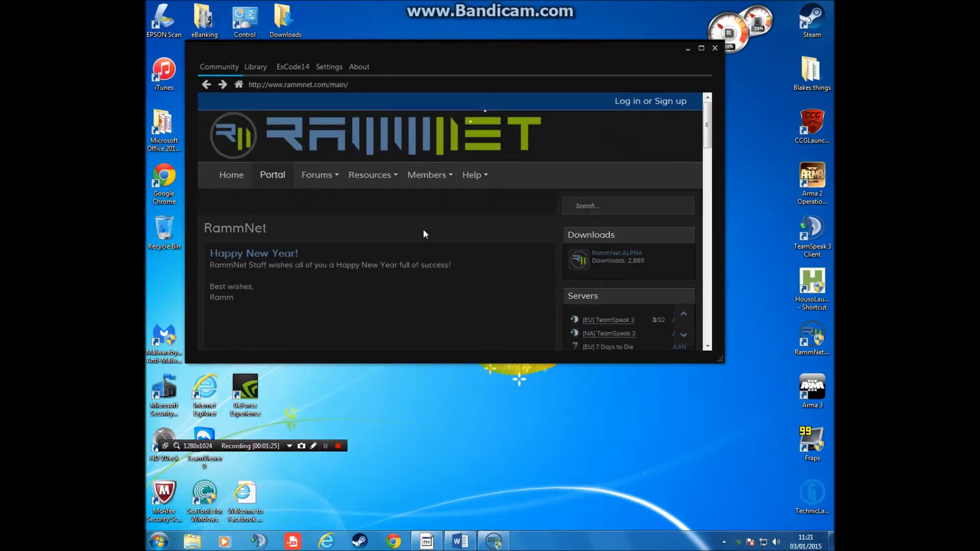
# Step: Maximize the launcher and start 7 Days to Die from the Library to its main menu
pyautogui.click(701, 48)
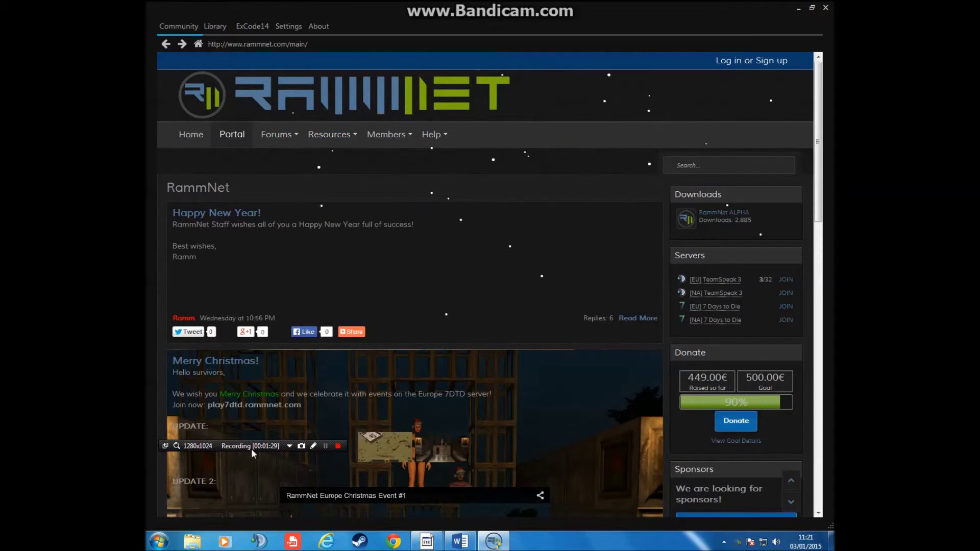
pyautogui.moveTo(253, 452); pyautogui.dragTo(230, 525)
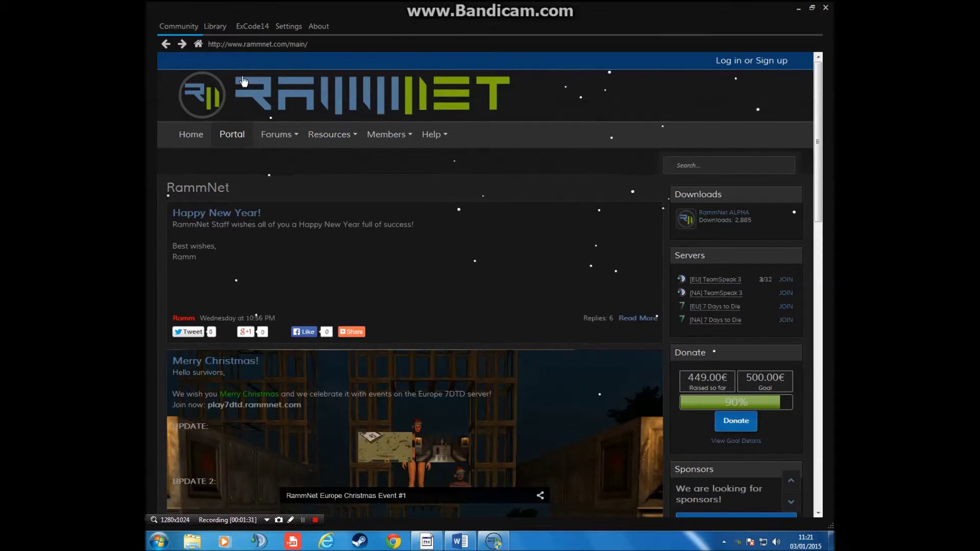
pyautogui.click(215, 26)
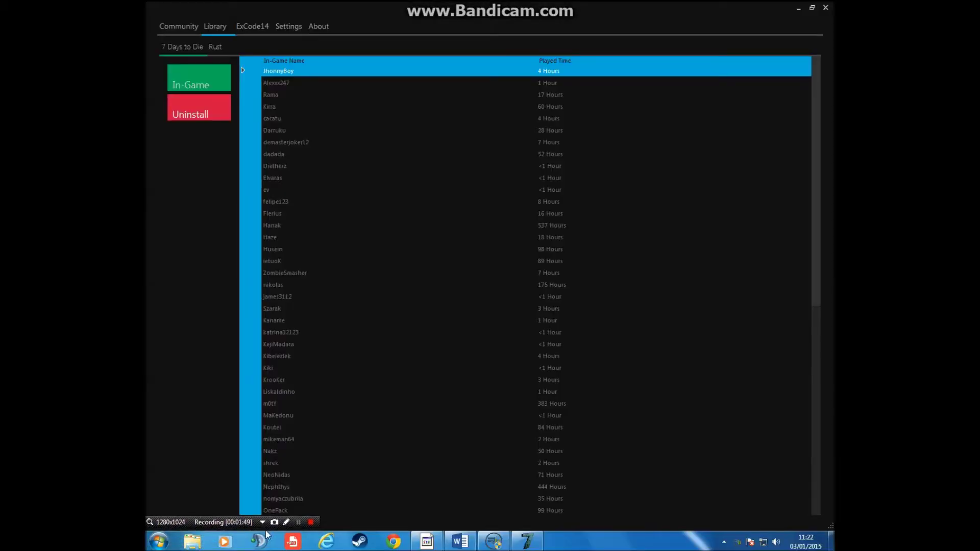
pyautogui.click(528, 542)
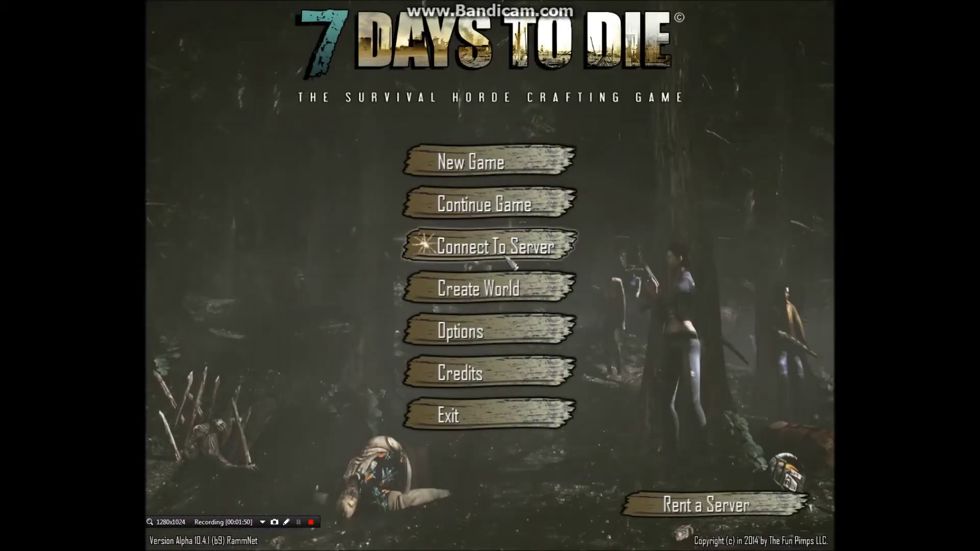
# Step: Open the server browser with play.7dtd2.rammnet.com port 26900, then return to the main menu
pyautogui.click(497, 244)
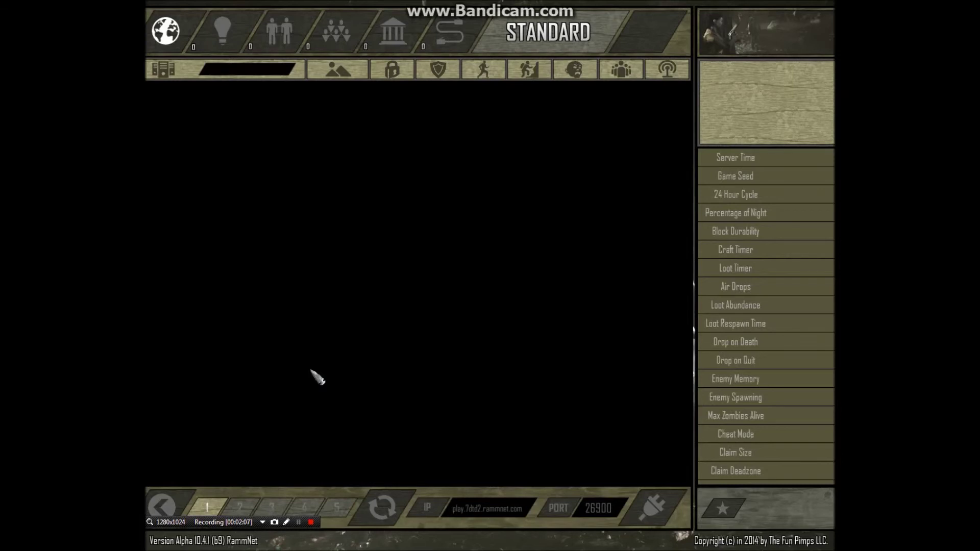
pyautogui.click(162, 508)
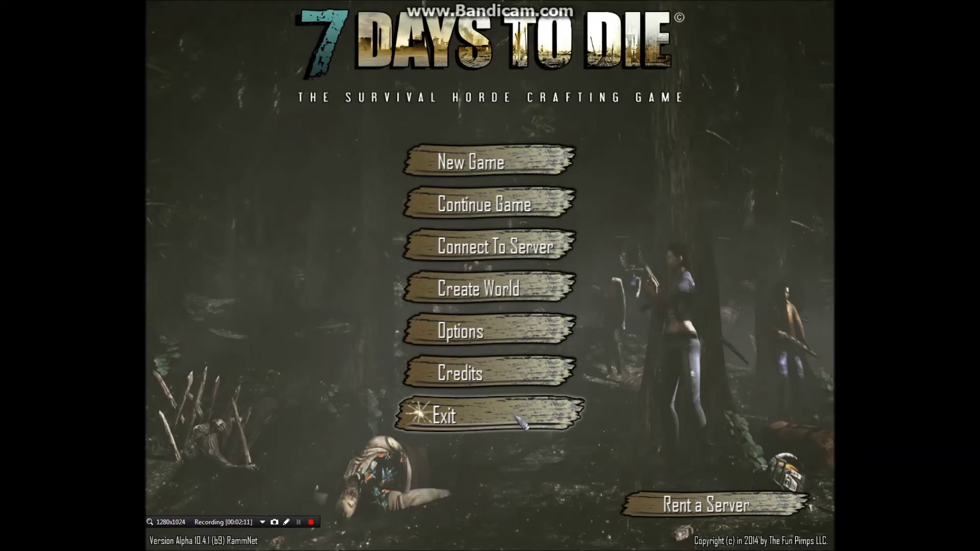
# Step: Choose Exit on the 7 Days to Die main menu to quit the game
pyautogui.click(498, 420)
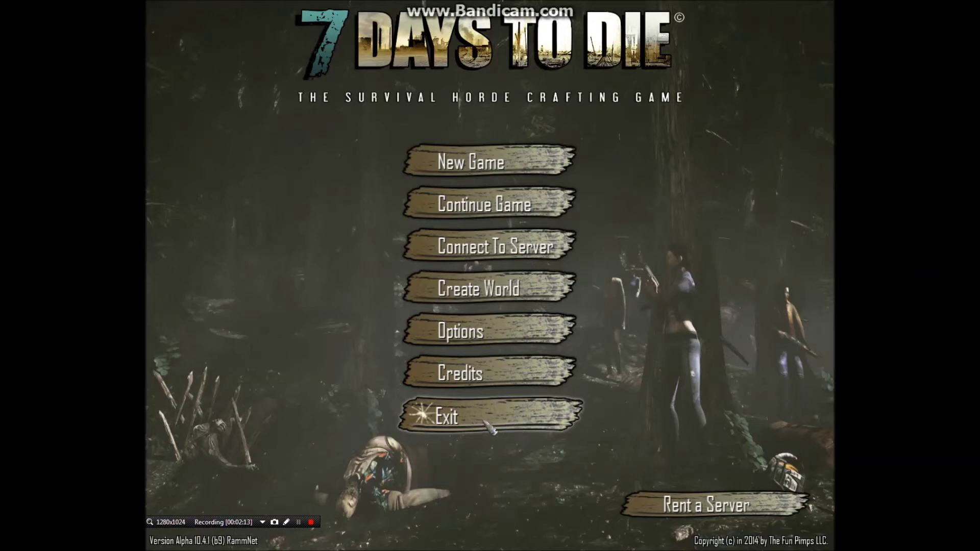